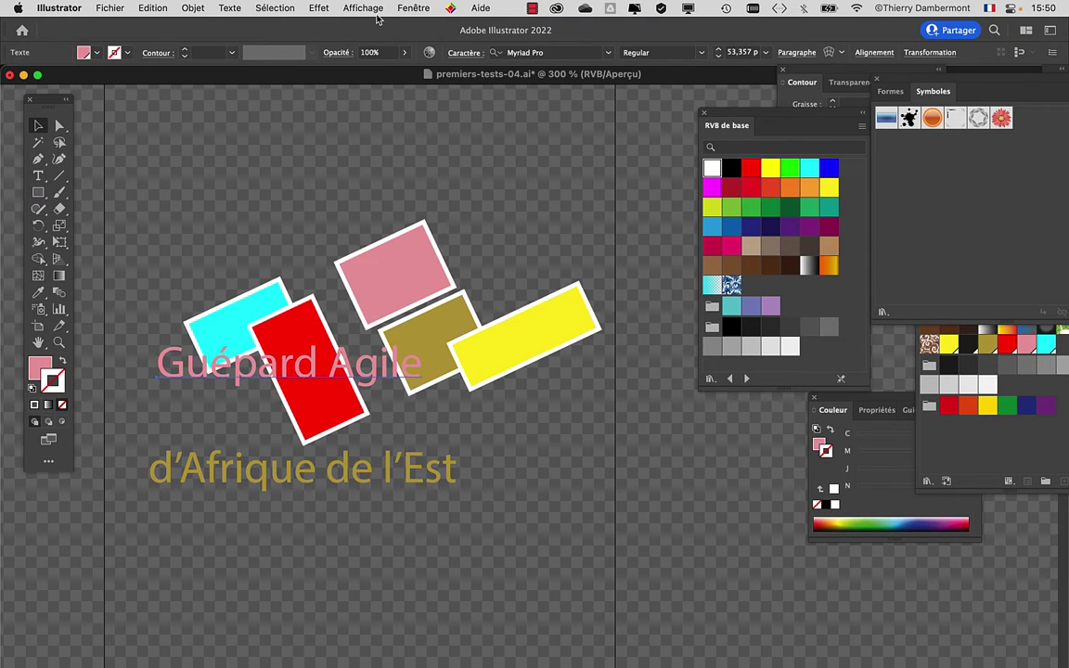
- Hide the transparency grid with Affichage > Masquer le damier de transparence
click(373, 8)
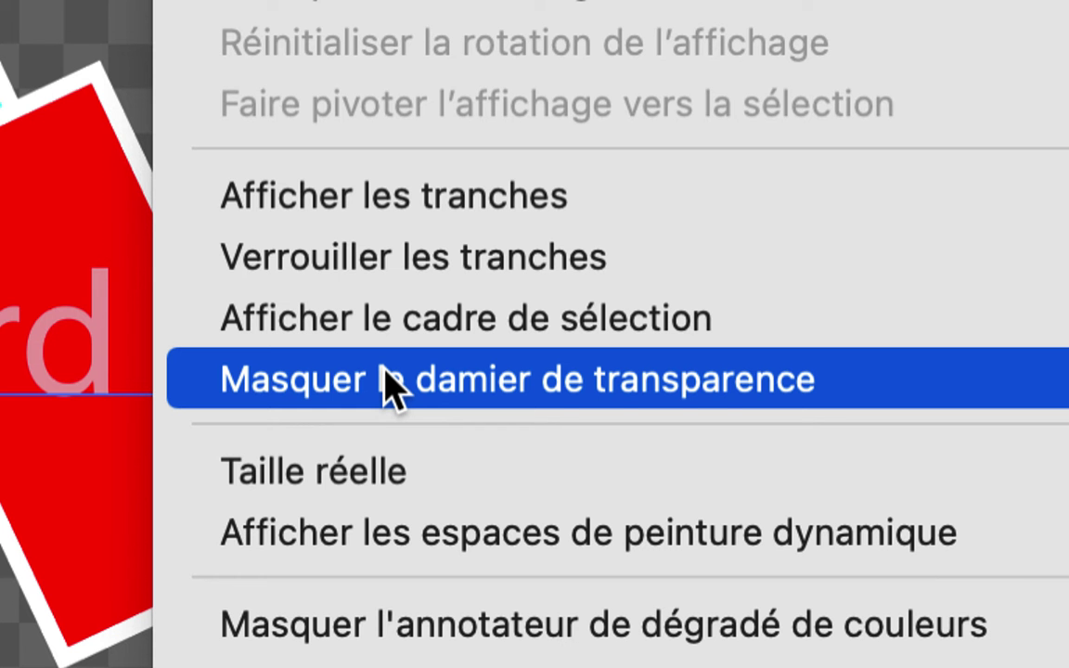
click(385, 381)
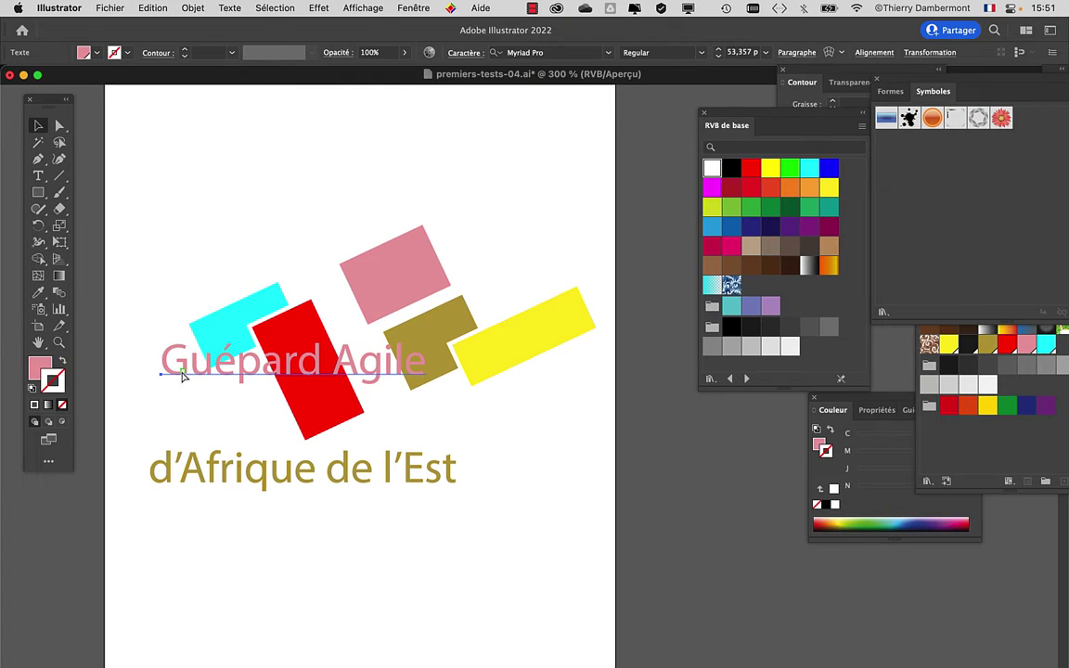
- Zoom in on the Guépard Agile title and move the RVB de base swatches and Tools panel aside
scroll(192, 371, up, 2)
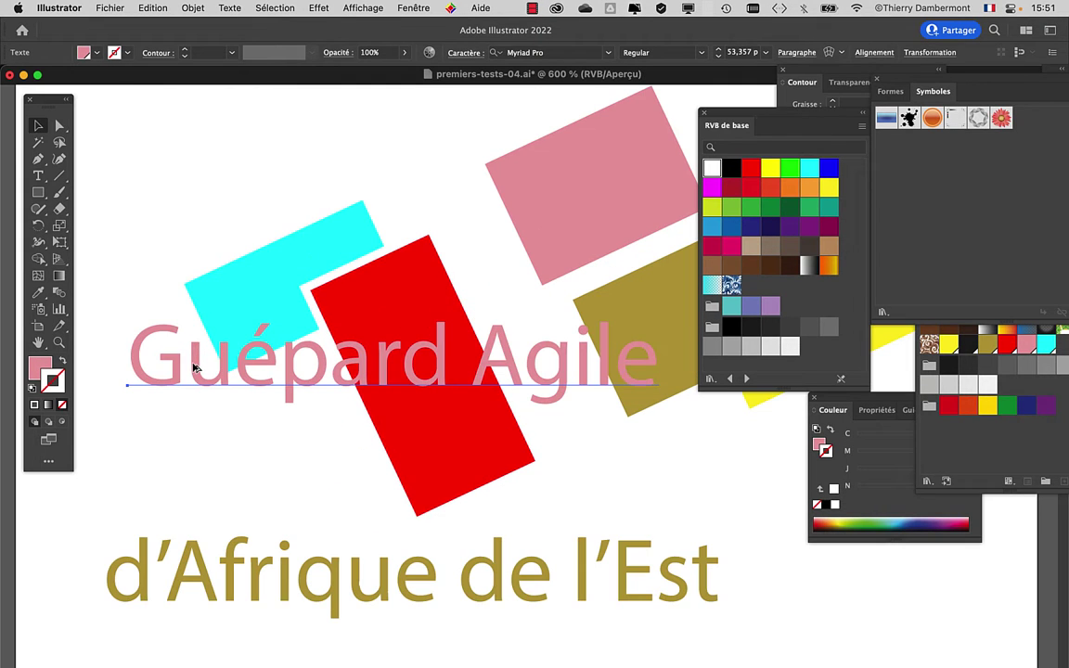
drag(461, 219, 444, 170)
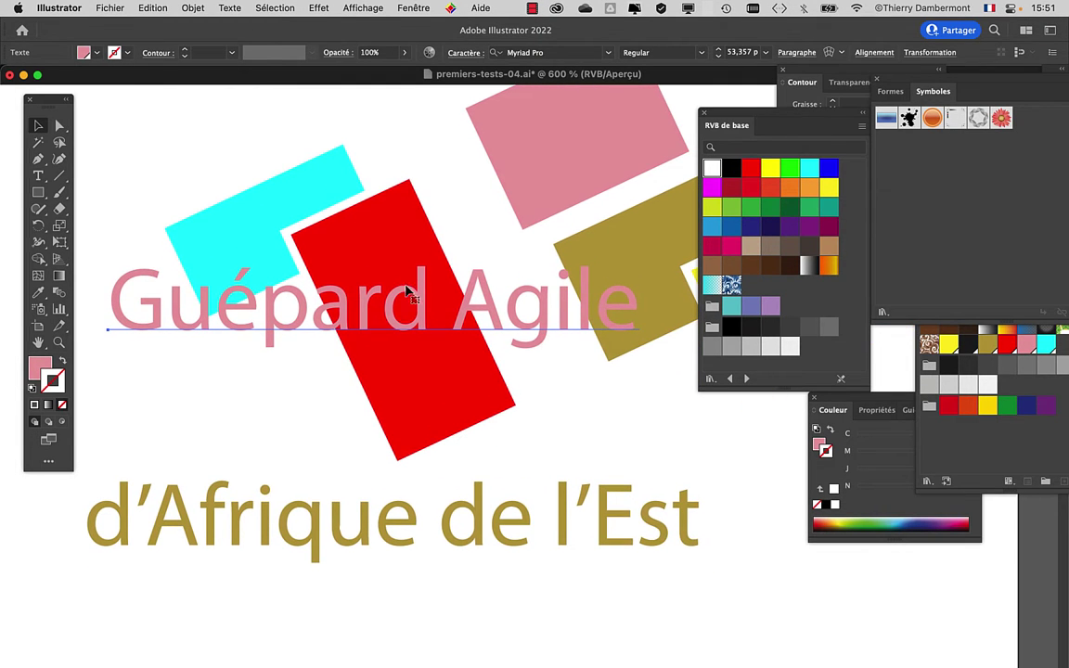
mouse_move(722, 136)
mouse_down()
mouse_move(678, 506)
mouse_move(825, 601)
mouse_up()
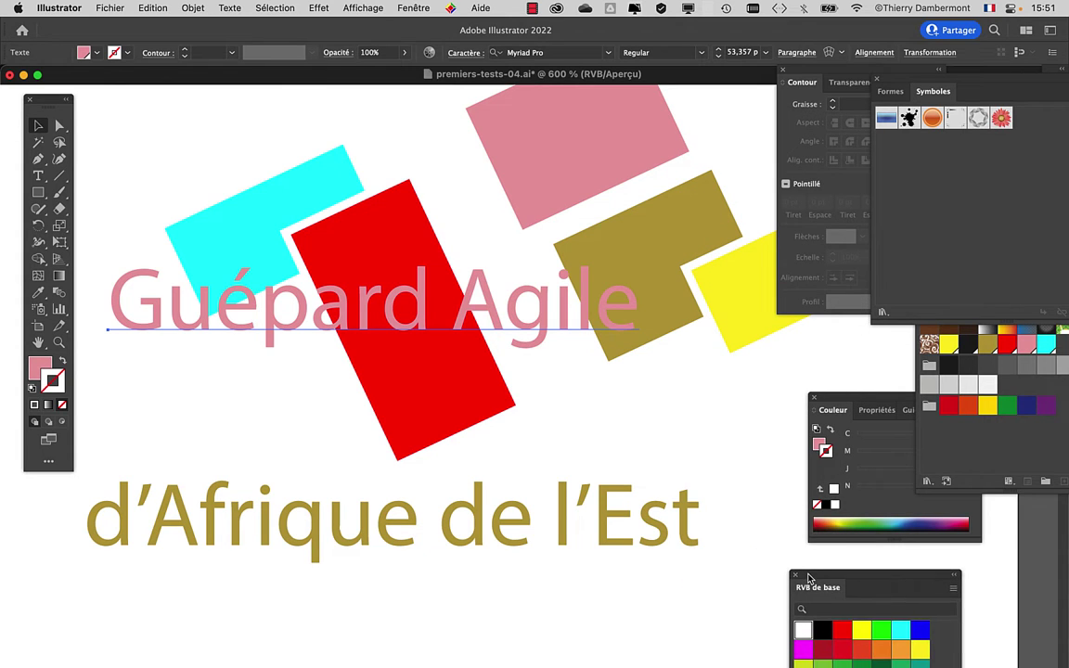
drag(43, 98, 30, 99)
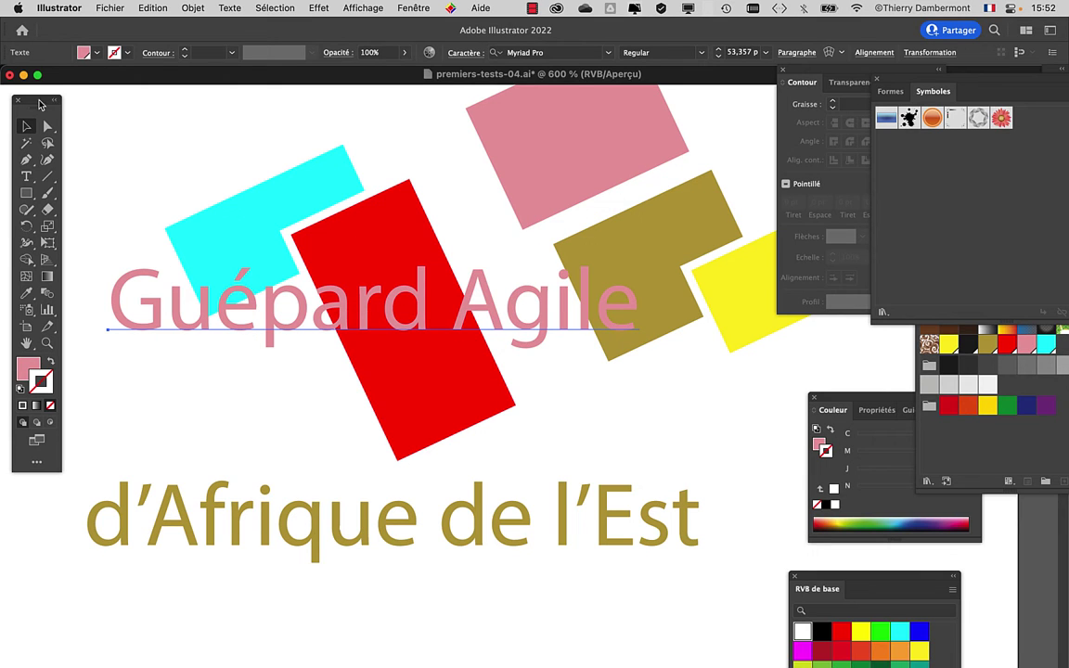
- Add an 's' after 'Guépard' and after 'Agile' with the Type tool
drag(53, 104, 90, 98)
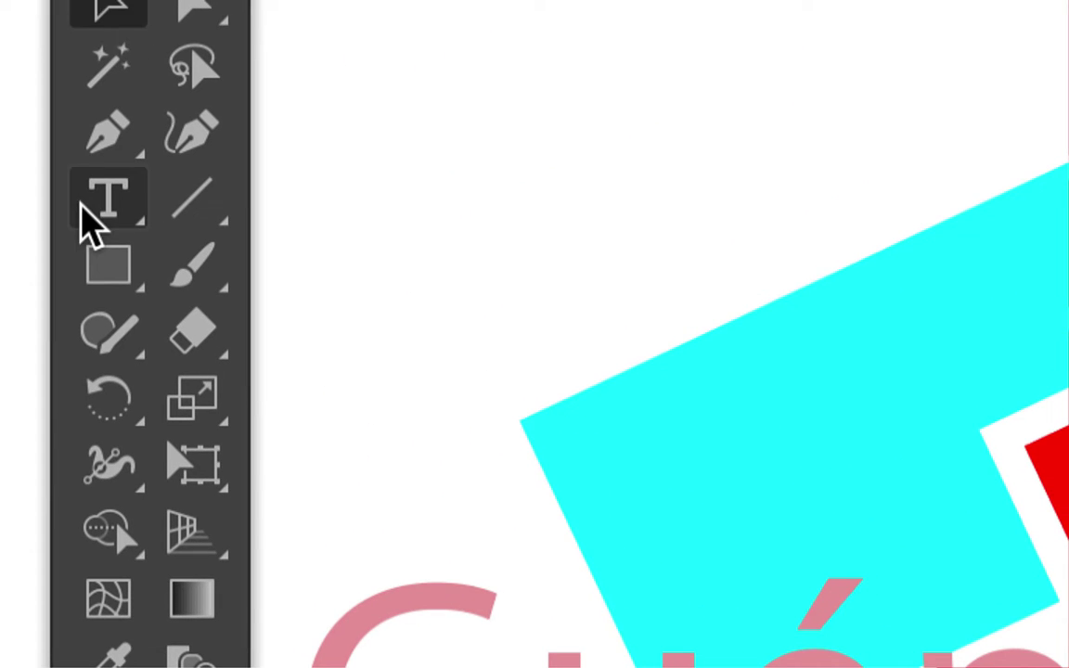
click(81, 209)
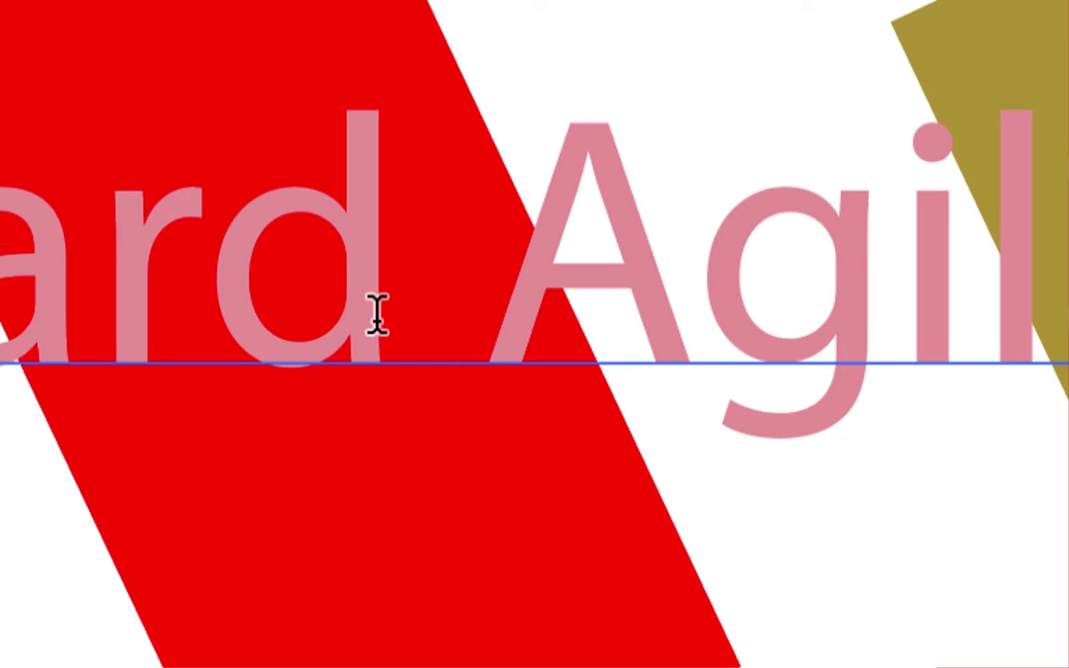
click(374, 318)
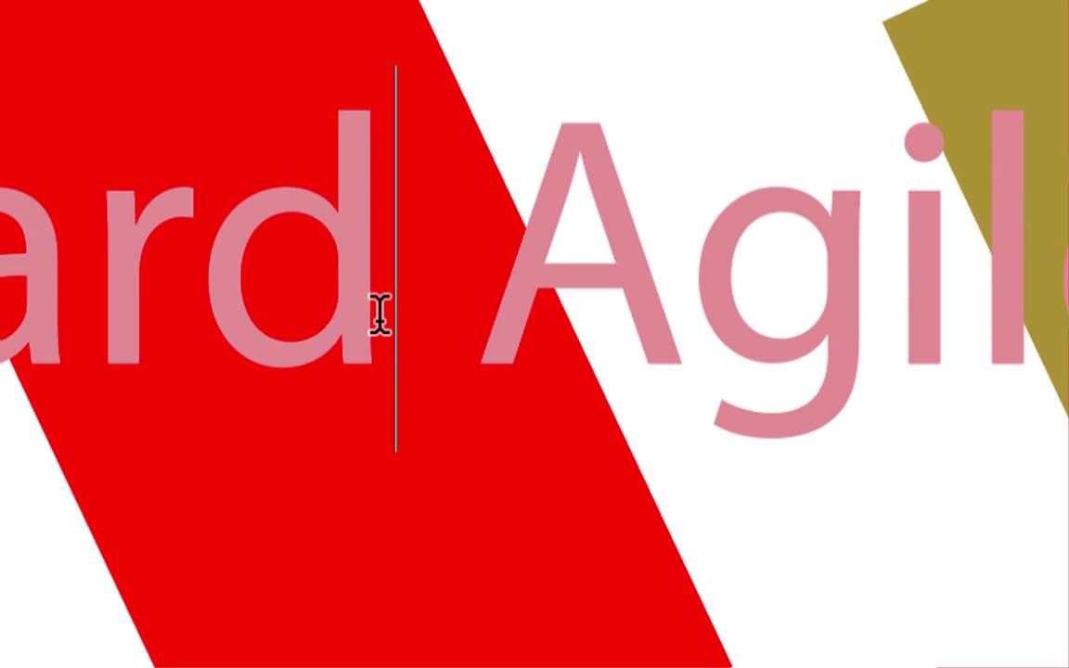
text(s)
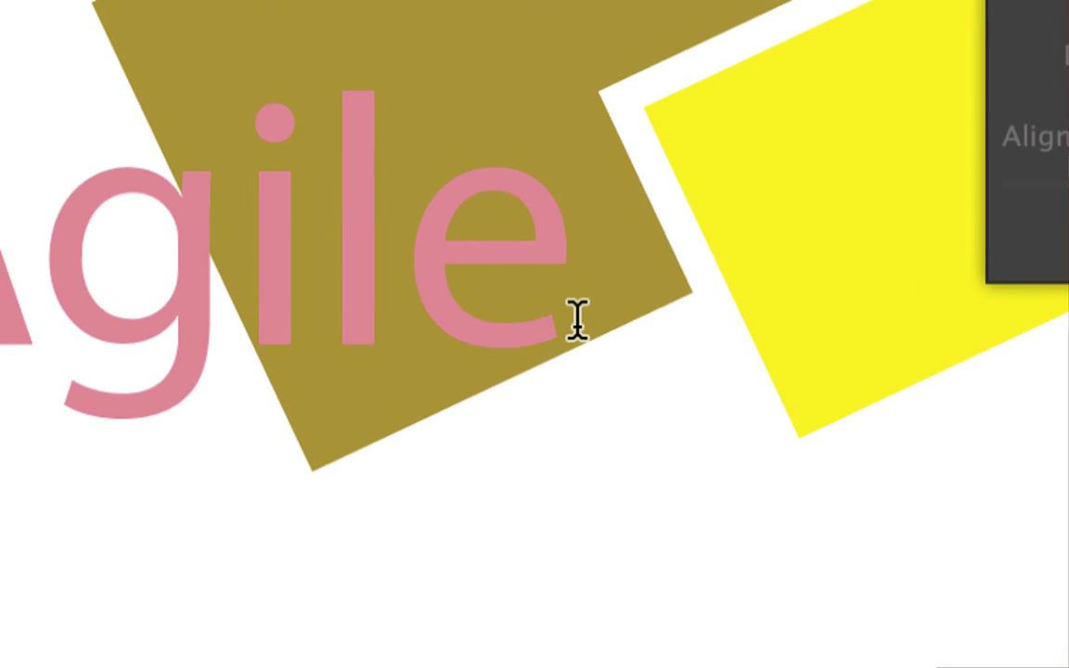
click(575, 316)
text(s)
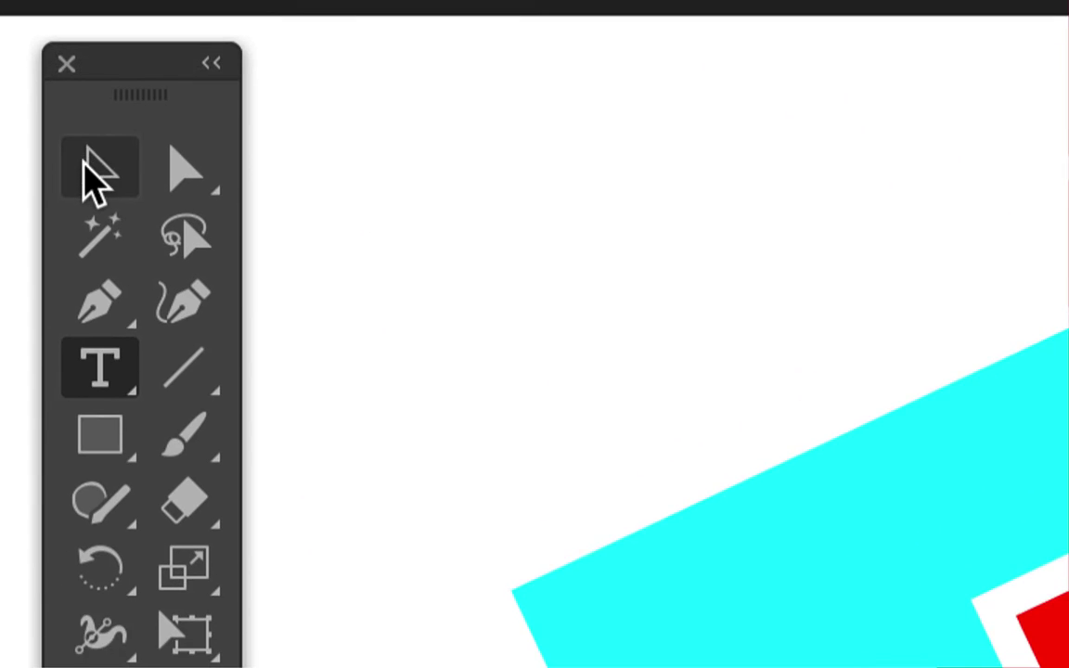
- Select the title text object and make its stroke the active colour
click(88, 172)
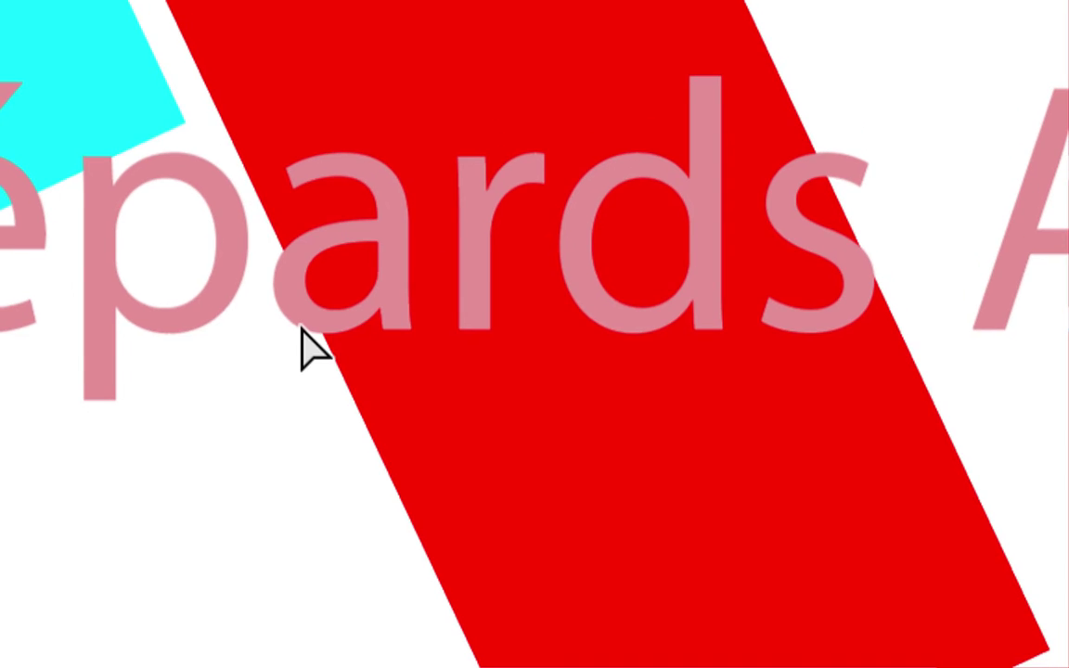
click(279, 341)
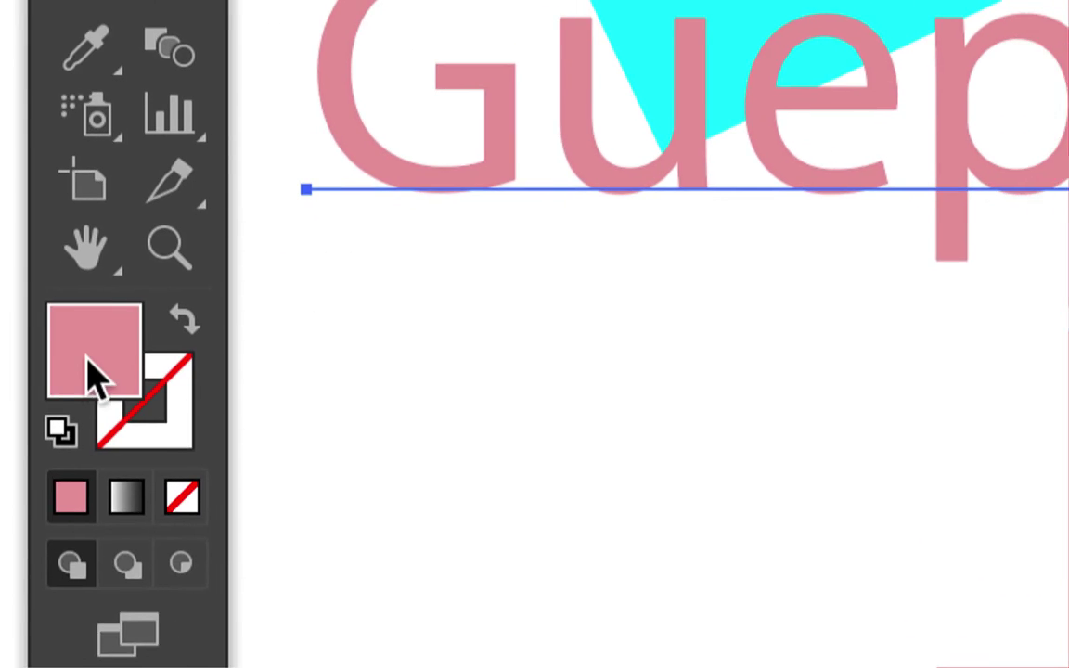
double_click(91, 372)
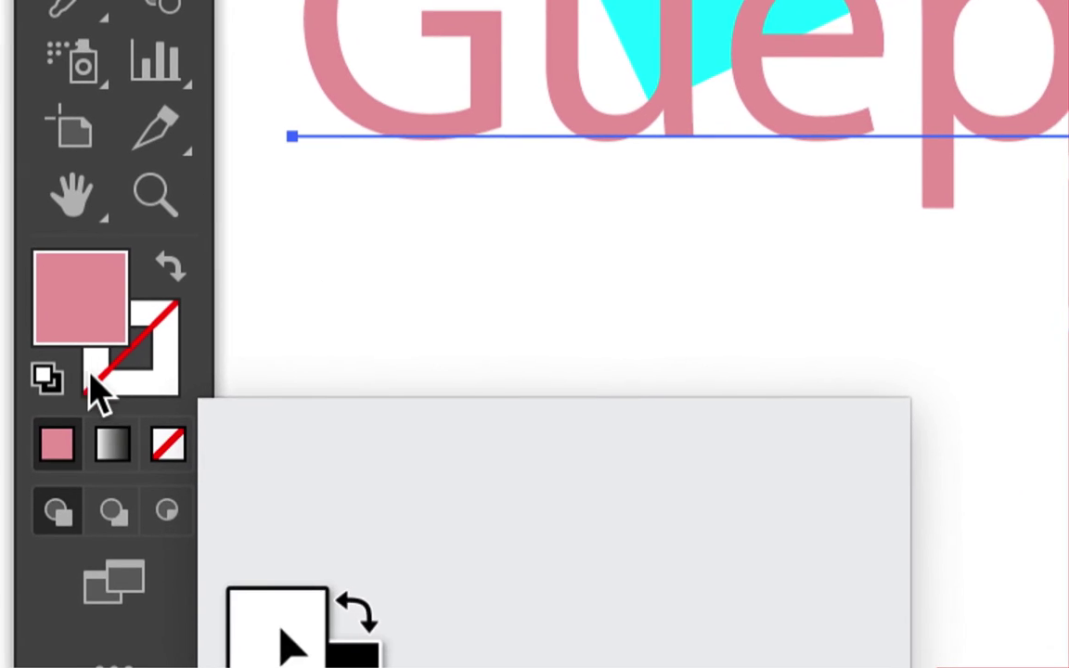
click(118, 438)
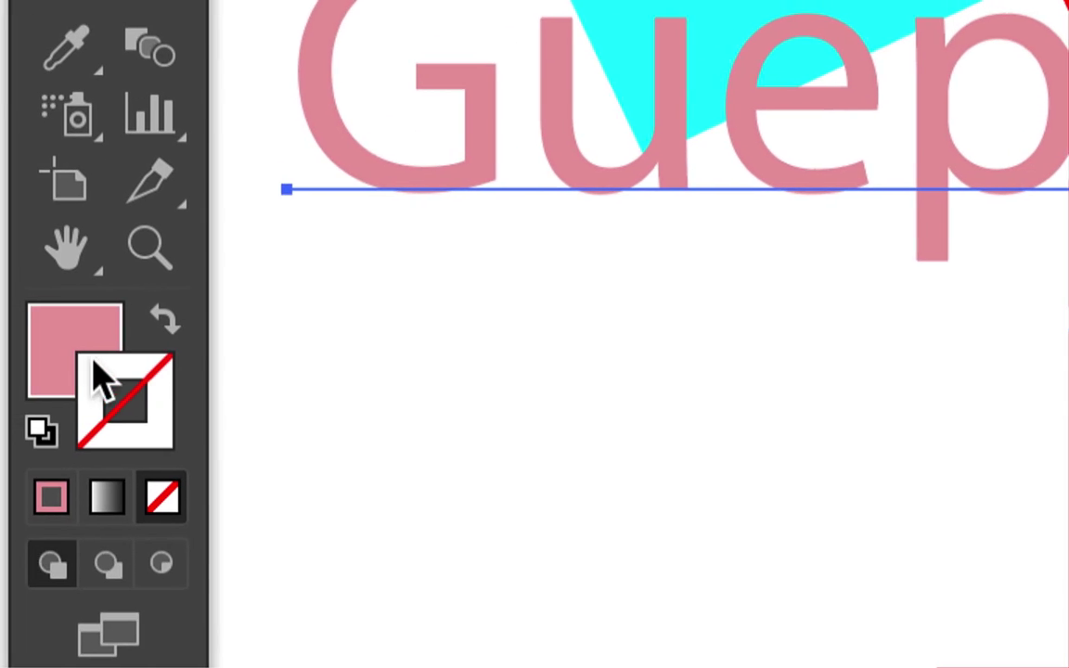
double_click(110, 373)
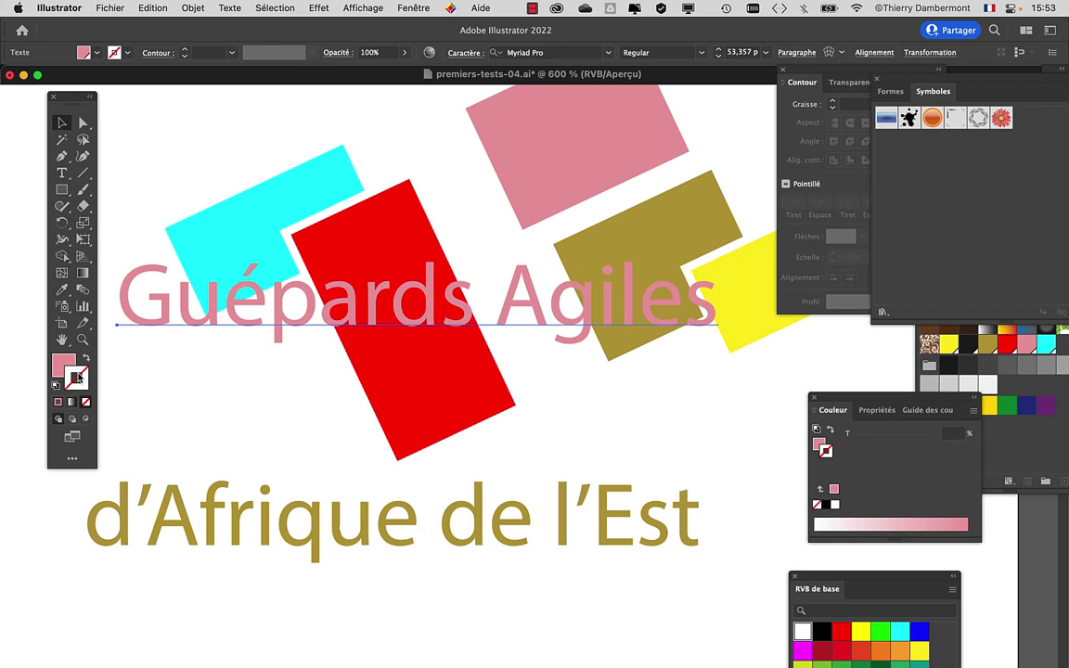
- Apply the Blanc swatch to the title's stroke and move the swatches and Contour panels aside
drag(809, 586, 589, 205)
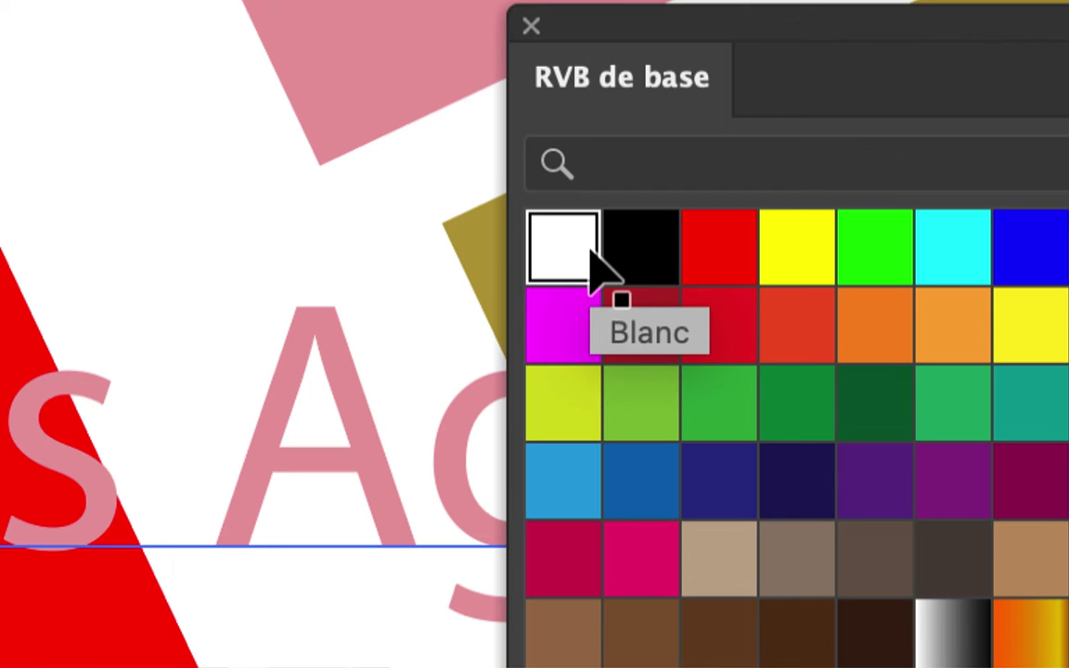
click(583, 256)
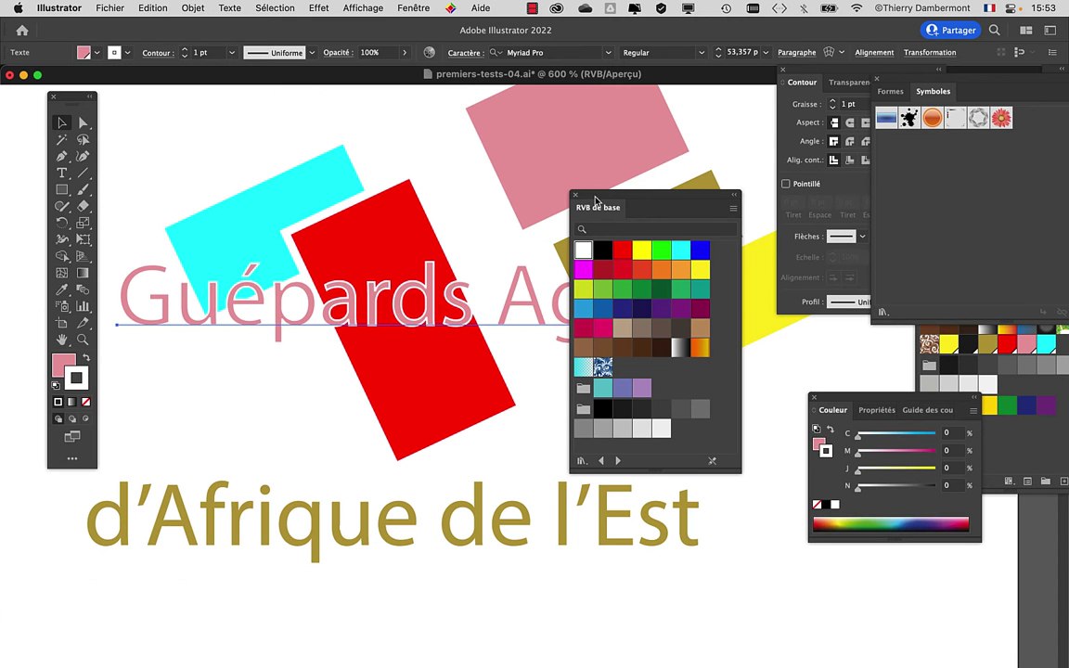
mouse_move(544, 209)
mouse_down()
mouse_move(219, 389)
mouse_move(198, 413)
mouse_up()
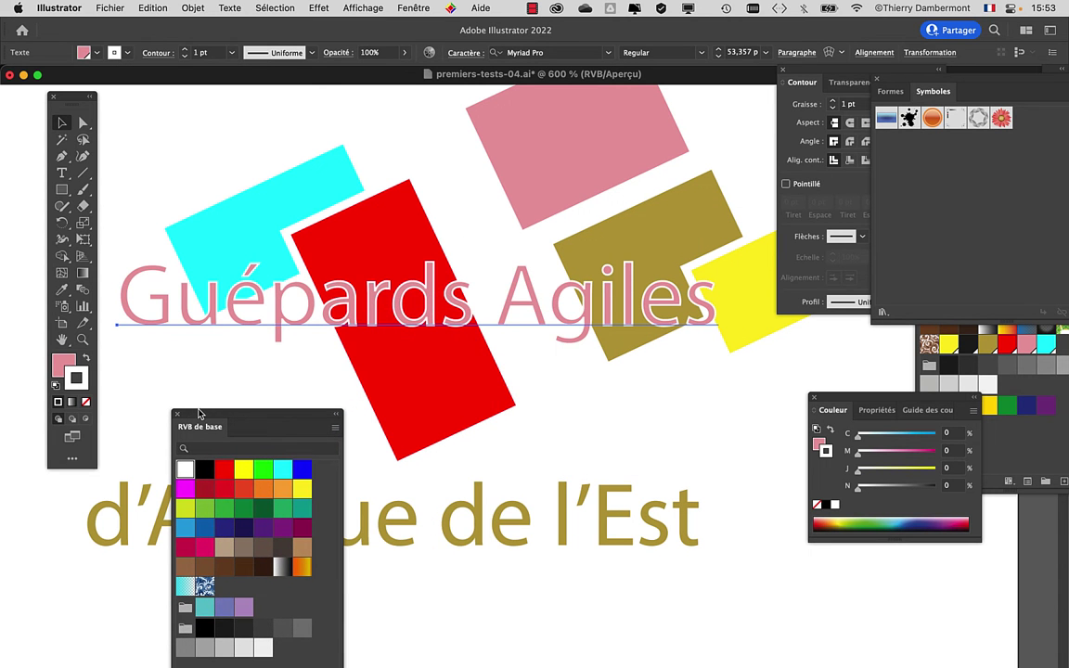
mouse_move(802, 82)
mouse_down()
mouse_move(473, 171)
mouse_move(395, 206)
mouse_up()
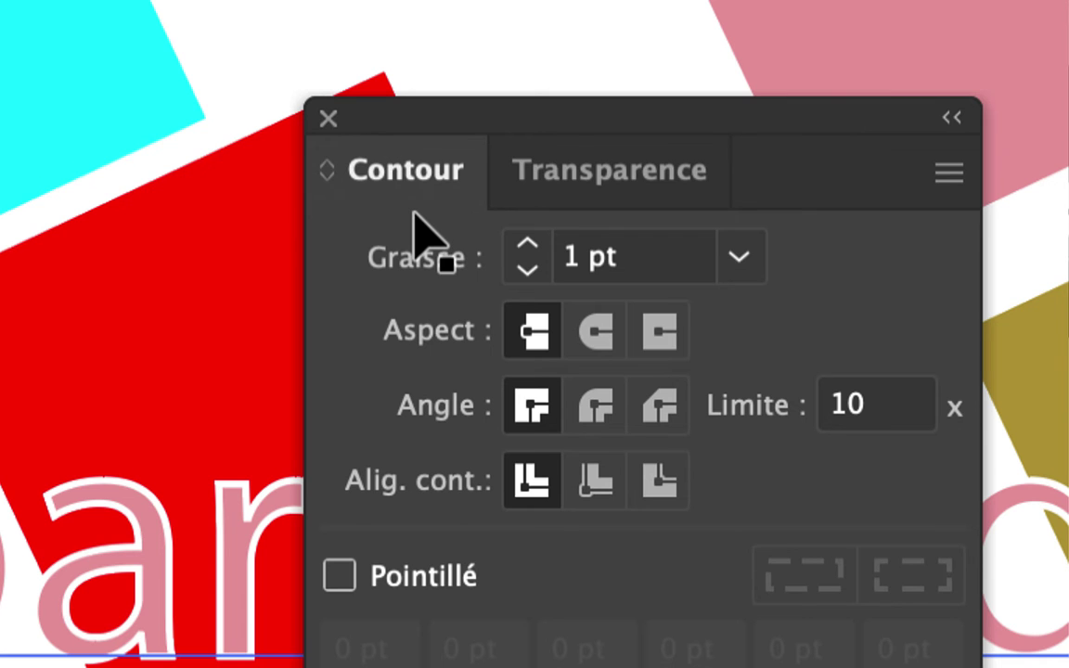
- Set the title's stroke weight to 2 pt, aligned to the outside of the letters
drag(429, 210, 658, 249)
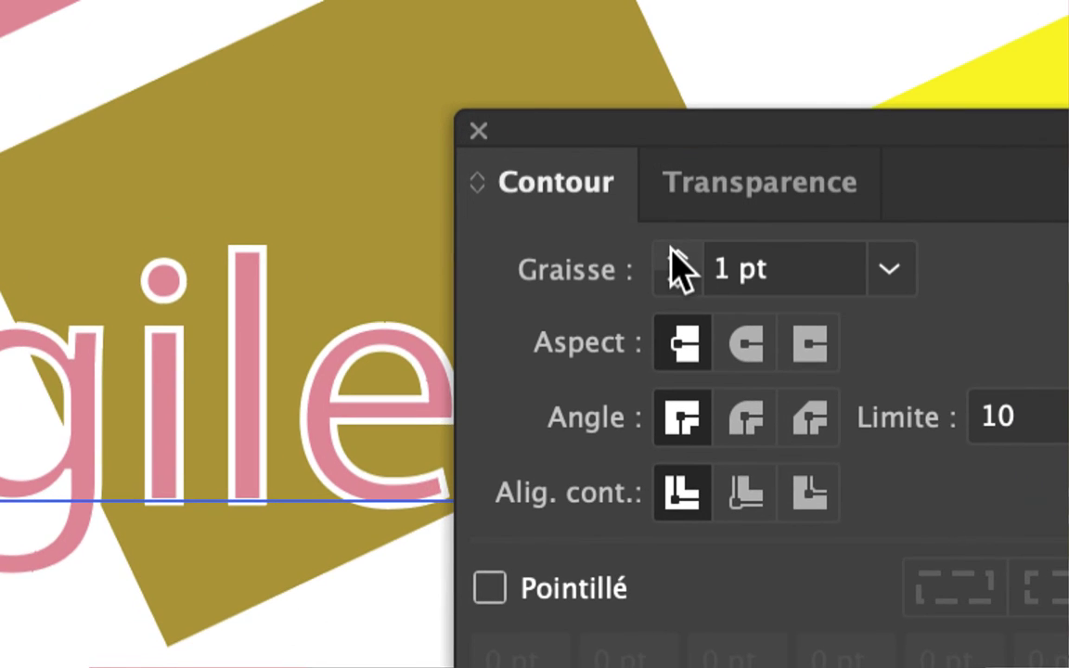
click(673, 254)
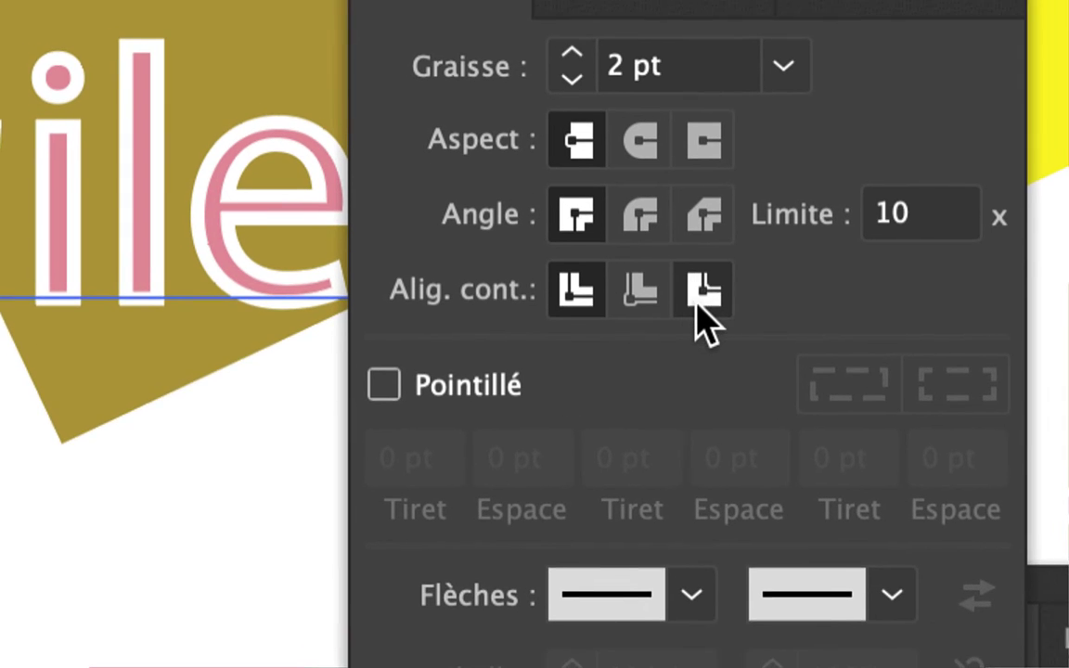
click(698, 295)
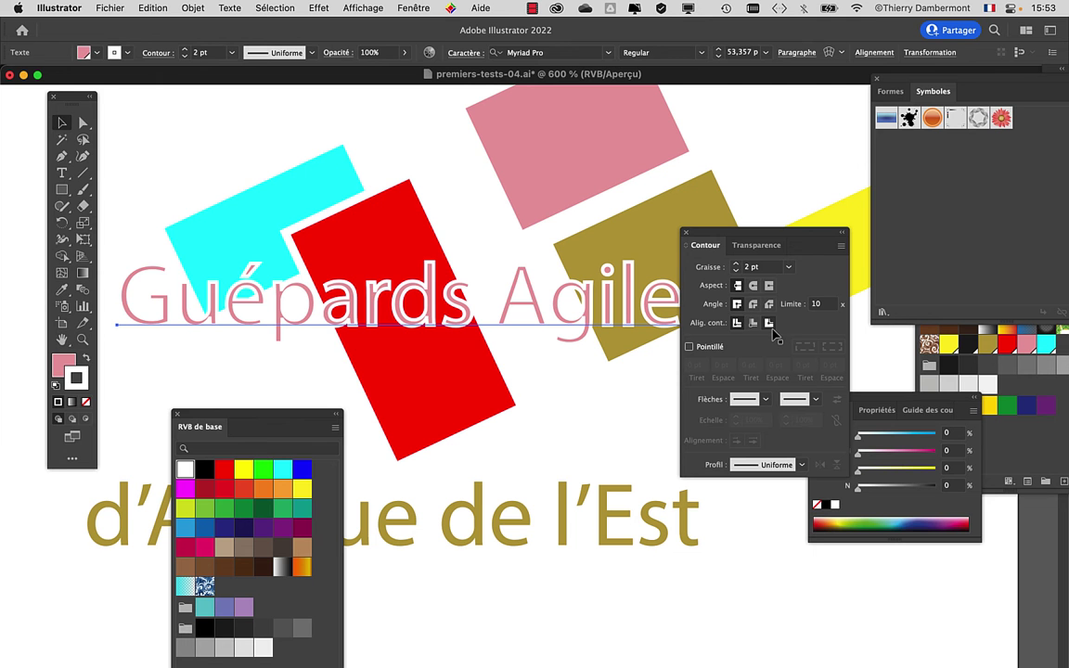
- Shift the title slightly and compare a 3 pt stroke before keeping 2 pt
drag(729, 229, 793, 134)
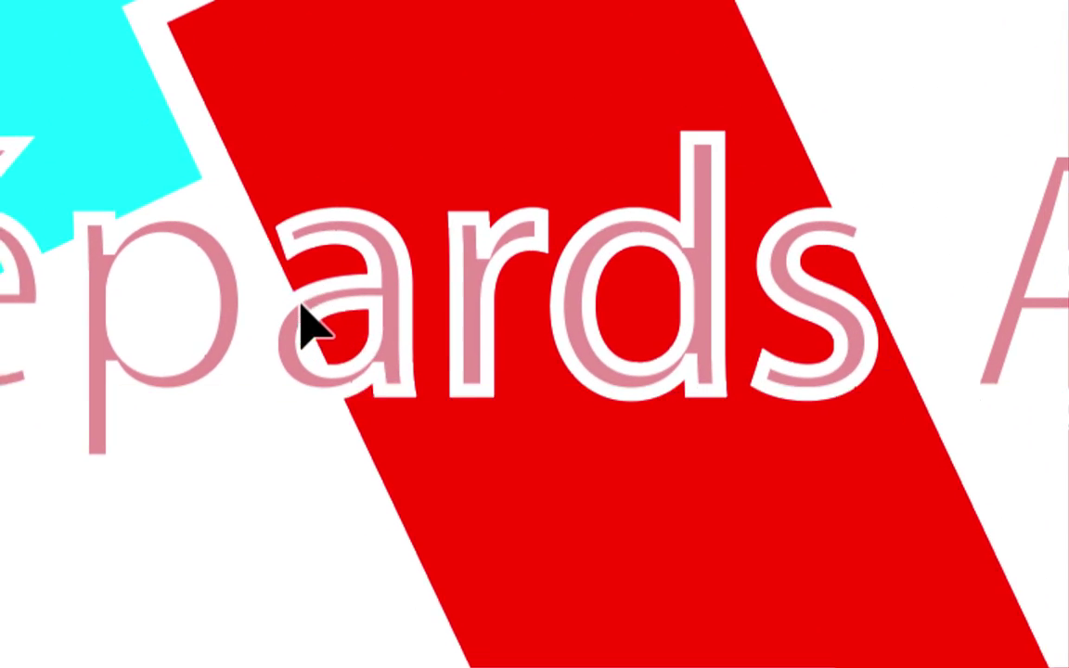
drag(290, 316, 408, 330)
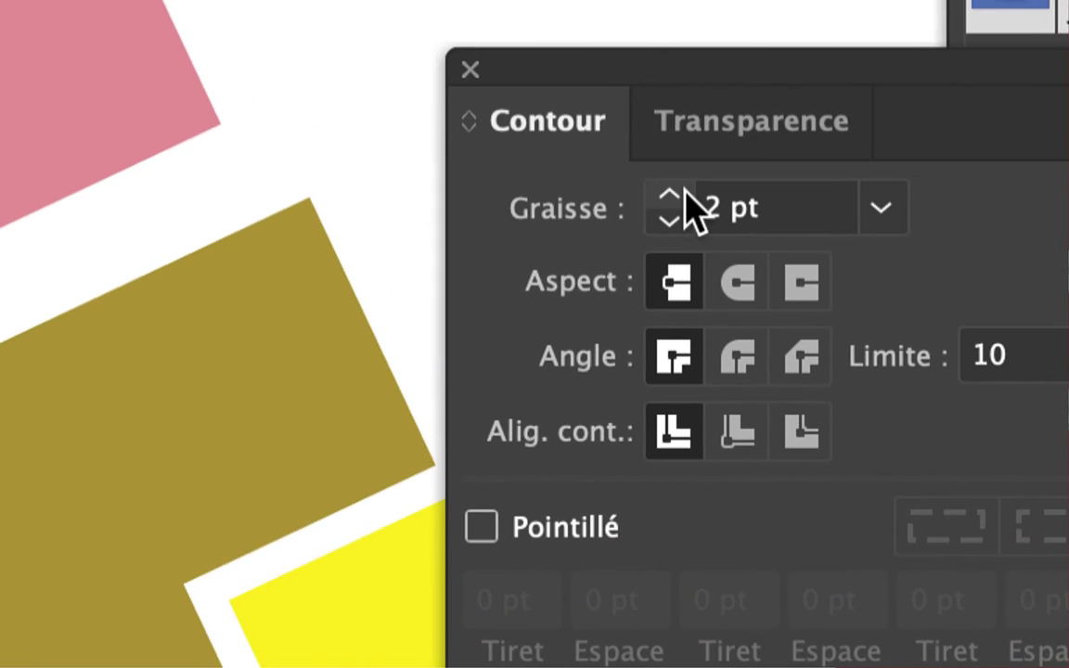
click(655, 141)
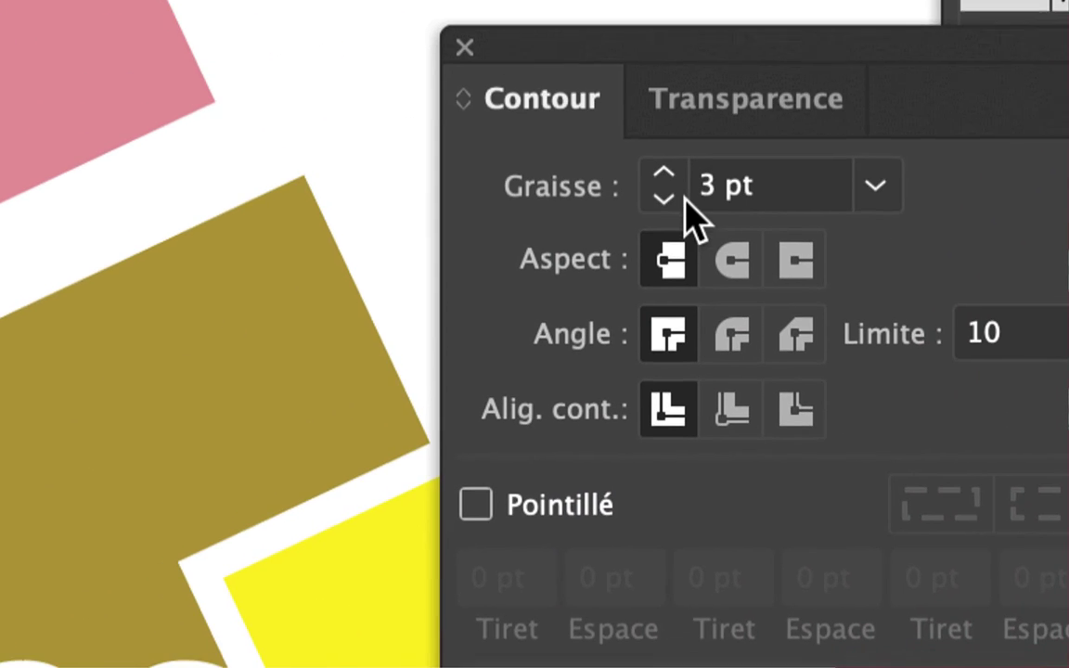
click(674, 193)
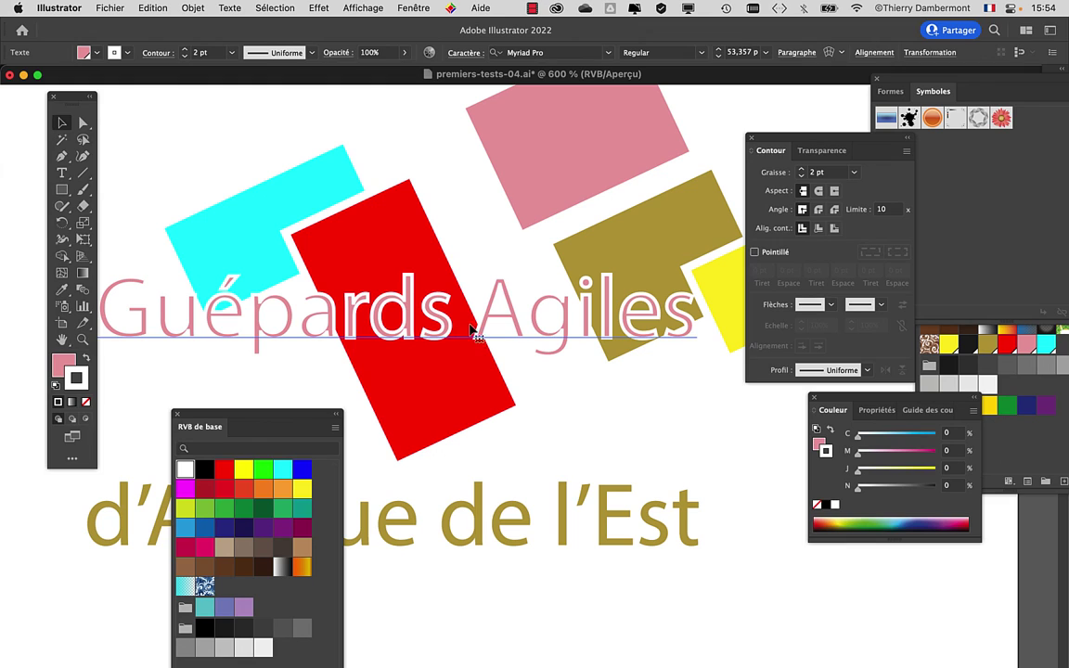
- Nudge the Tools panel left and the Contour panel up slightly
drag(71, 99, 42, 102)
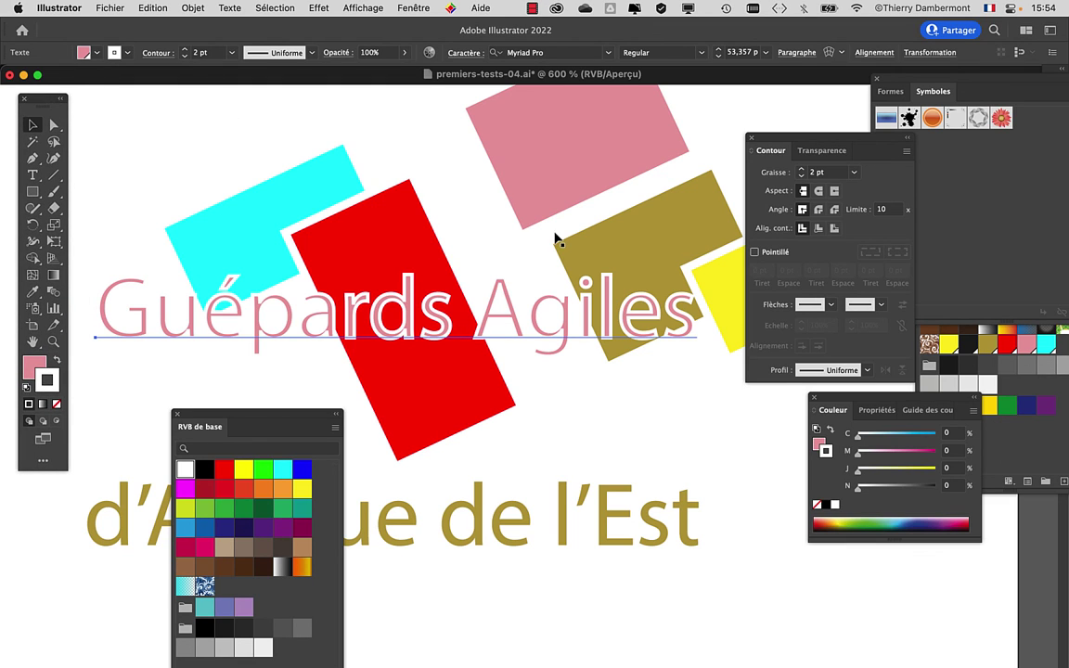
drag(779, 139, 773, 116)
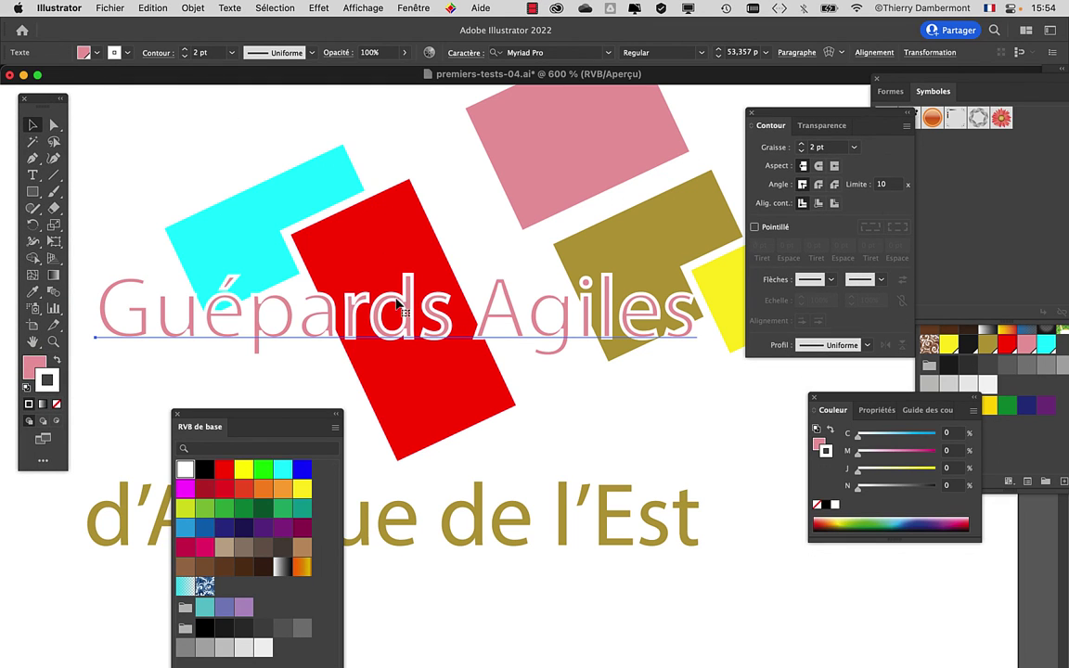